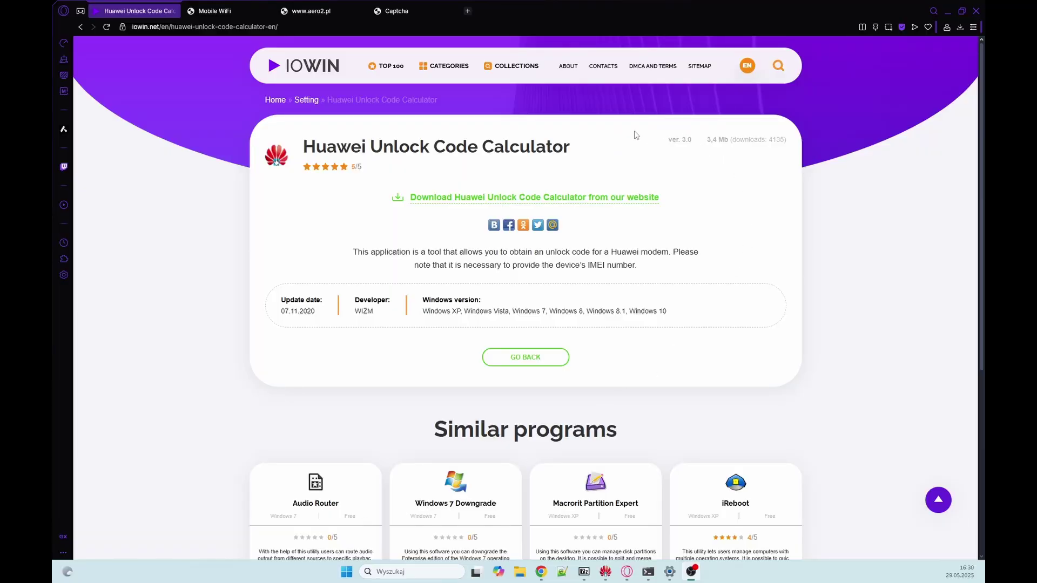
Step: Download the Huawei Unlock Code Calculator and generate unlock codes from the router's IMEI
{"action": "left_click", "coordinate": [559, 196]}
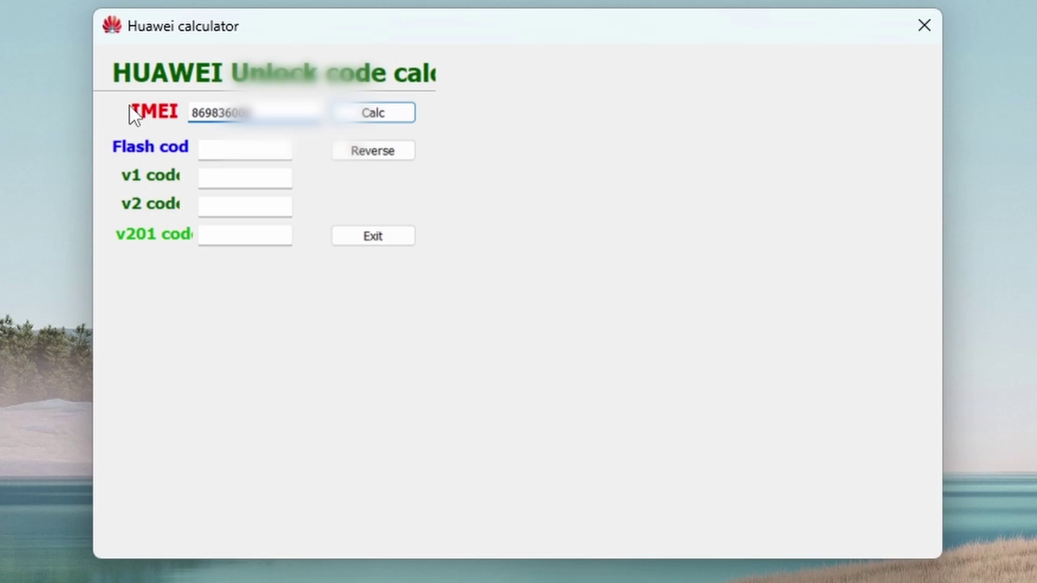
{"action": "type", "text": "[blurred digits]"}
{"action": "left_click", "coordinate": [393, 118]}
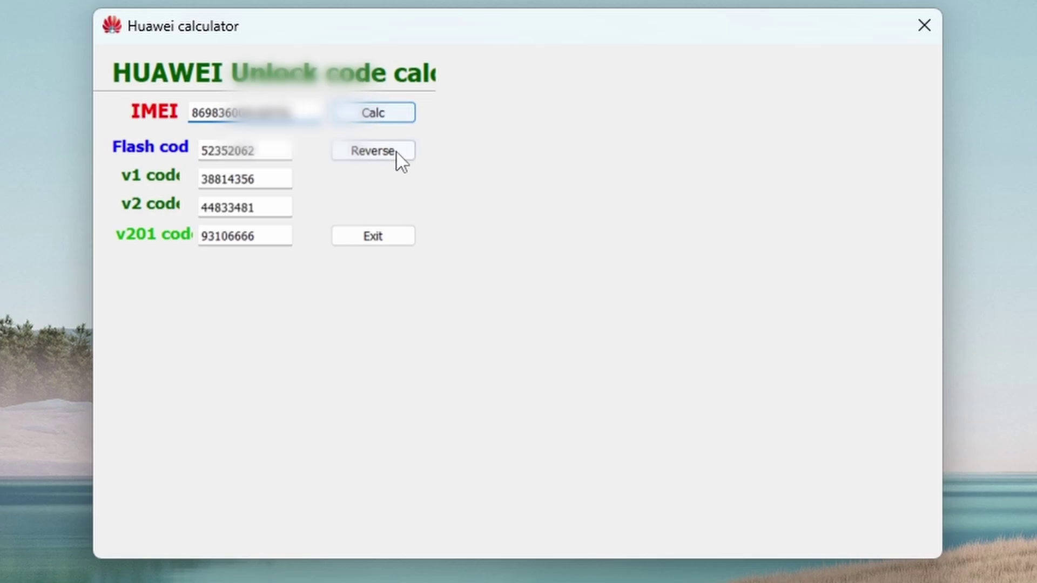
{"action": "left_click", "coordinate": [381, 152]}
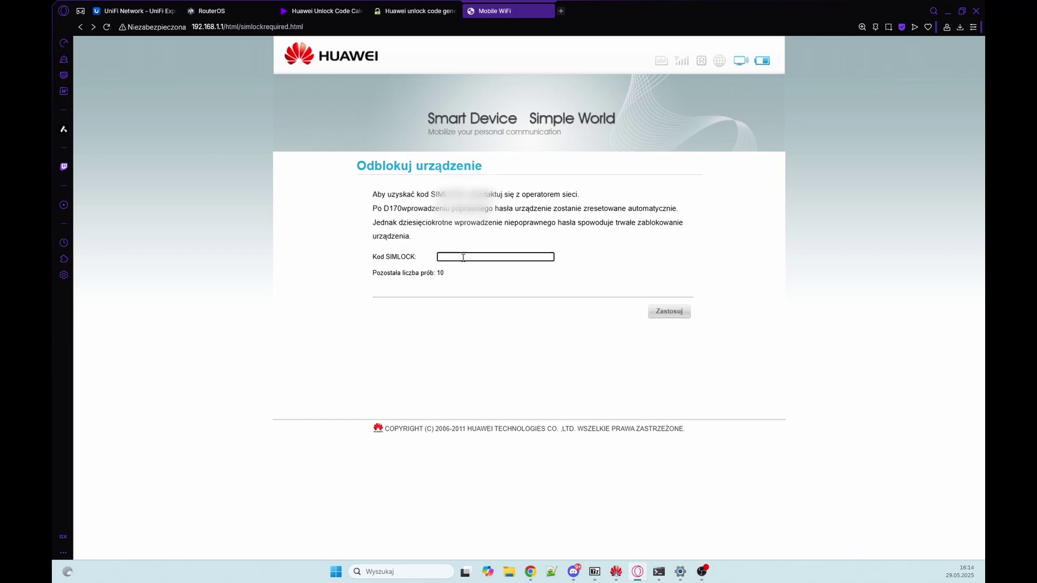
Step: Paste the calculated unlock code into Kod SIMLOCK and apply it with Zastosuj
{"action": "left_click", "coordinate": [463, 257]}
{"action": "key", "text": "ctrl+v"}
{"action": "left_click", "coordinate": [669, 311]}
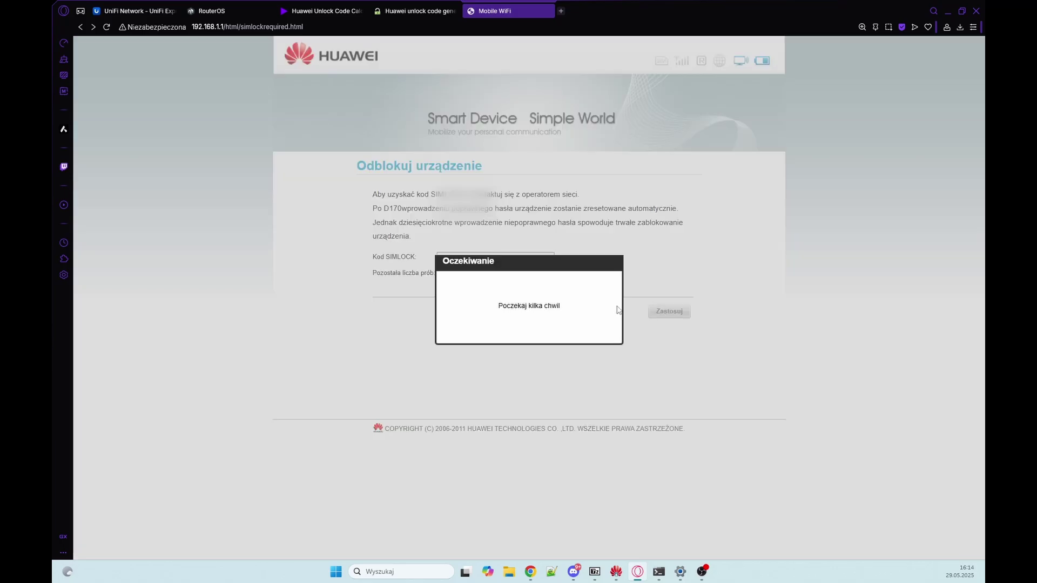
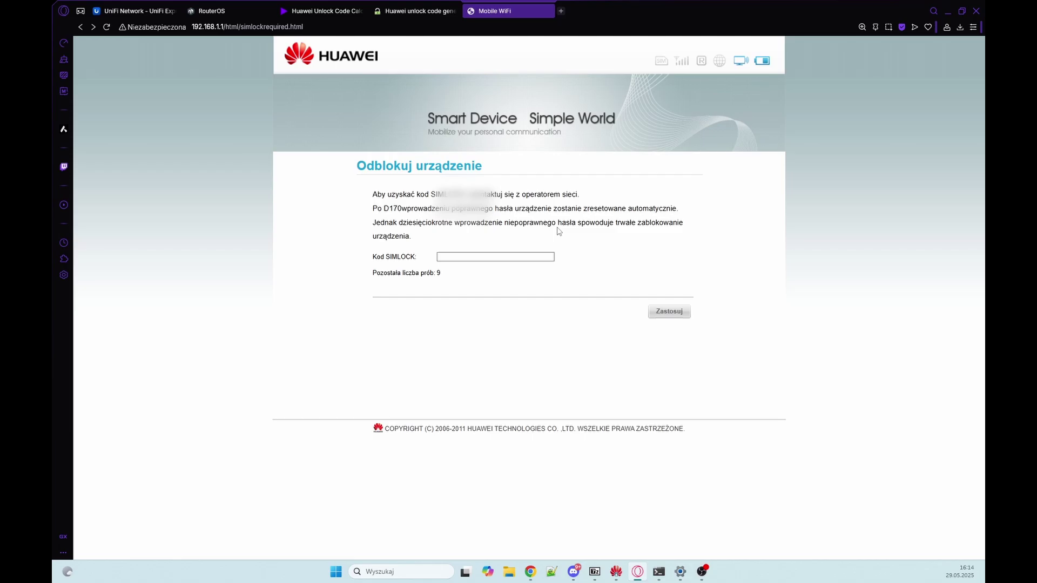
Step: Copy the generated v2 unlock code and paste it into the Kod SIMLOCK field
{"action": "double_click", "coordinate": [438, 238]}
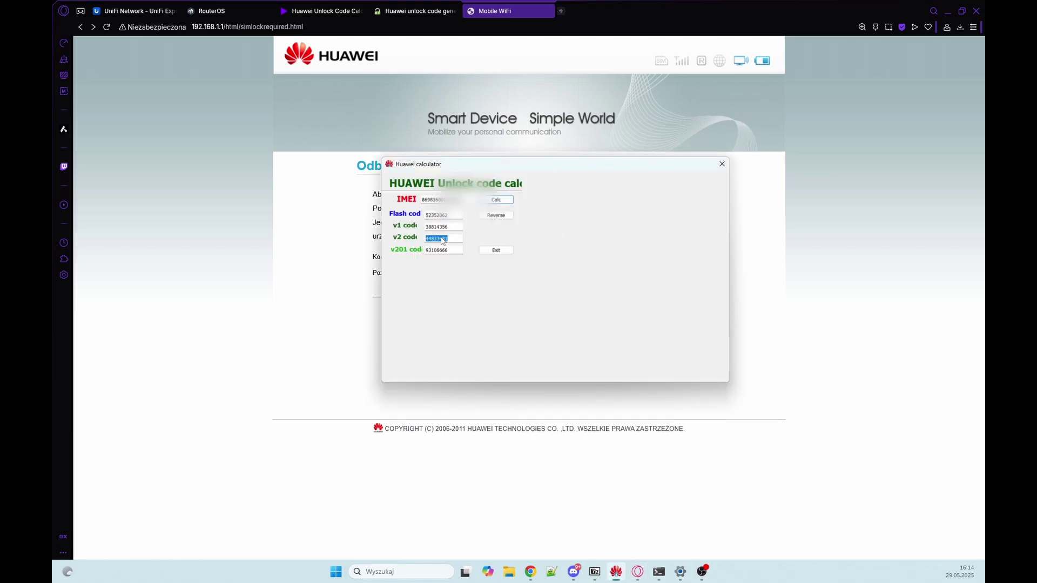
{"action": "key", "text": "ctrl+c"}
{"action": "left_click", "coordinate": [616, 571]}
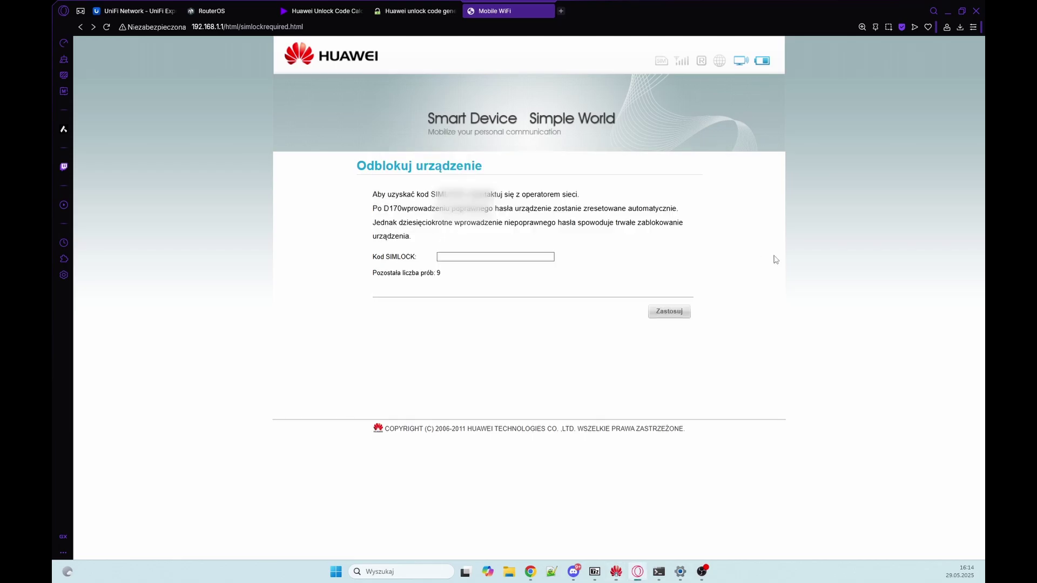
{"action": "left_click", "coordinate": [494, 258]}
{"action": "key", "text": "ctrl+v"}
Step: Submit the SIMLOCK code with Zastosuj, then start entering the admin password
{"action": "left_click", "coordinate": [668, 311]}
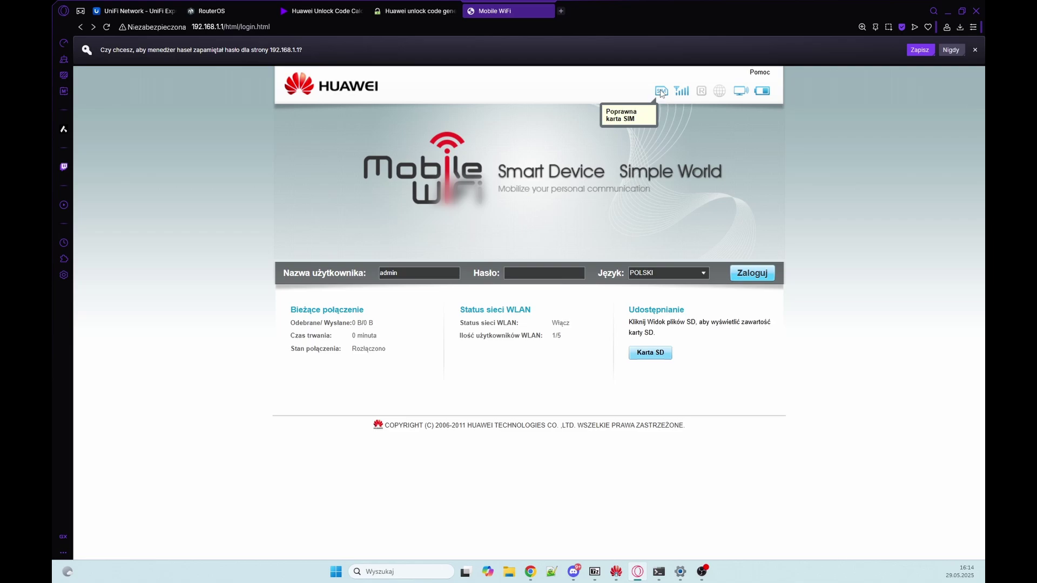
{"action": "left_click", "coordinate": [556, 273]}
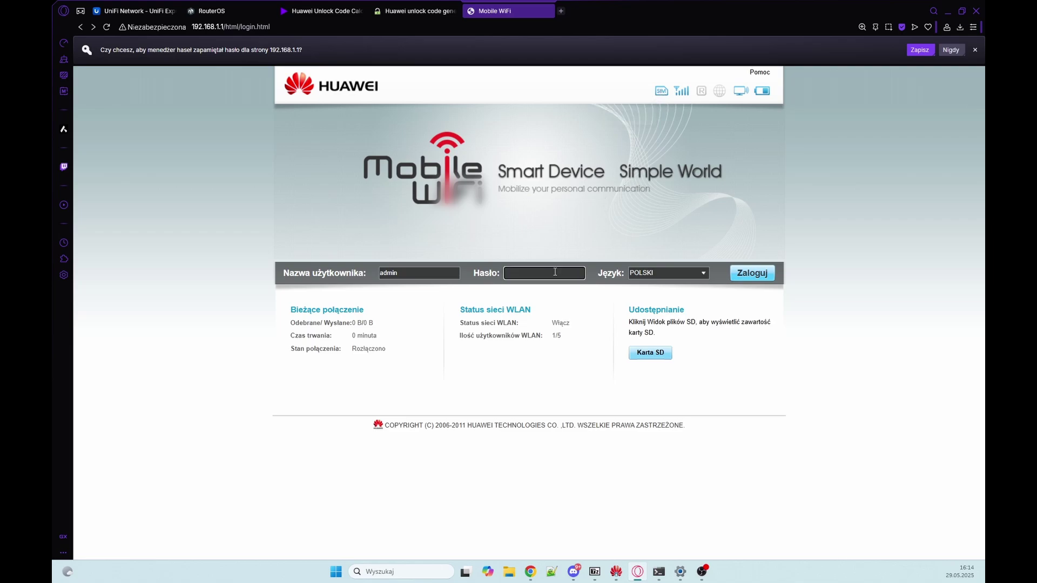